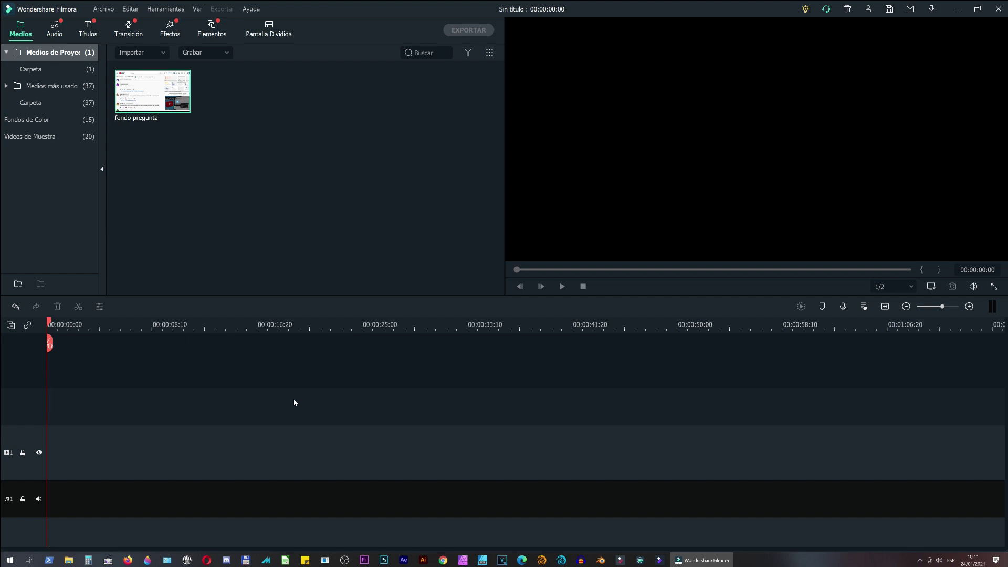
# Add the "fondo pregunta" image to the start of video track 1 and extend it to 00:00:40:03.
pyautogui.moveTo(176, 103); pyautogui.dragTo(56, 467)
pyautogui.moveTo(111, 452); pyautogui.dragTo(548, 448)
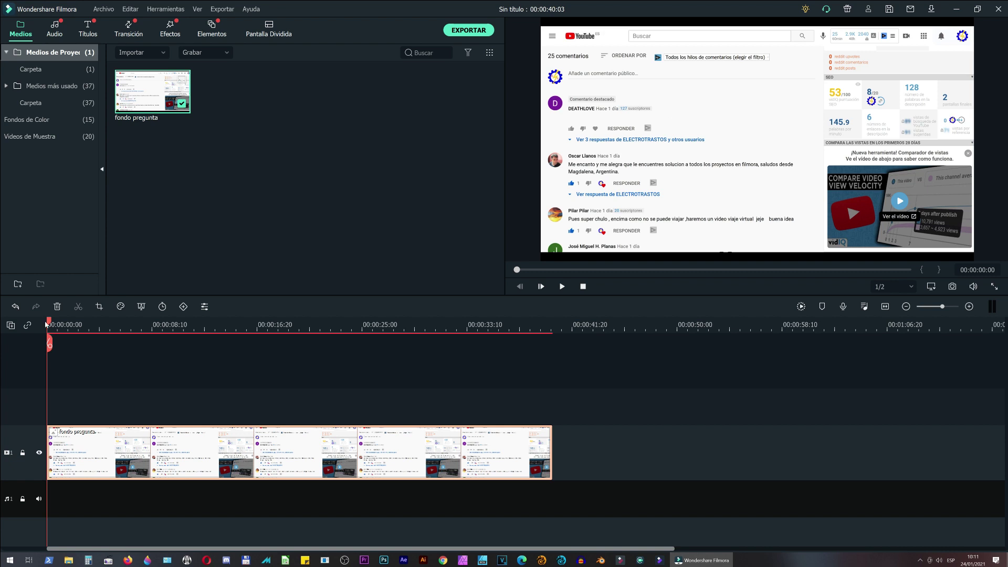
# Place a Default Title above the image at 00:00:03:17 and extend it to about 20 seconds long.
pyautogui.moveTo(57, 322); pyautogui.dragTo(92, 323)
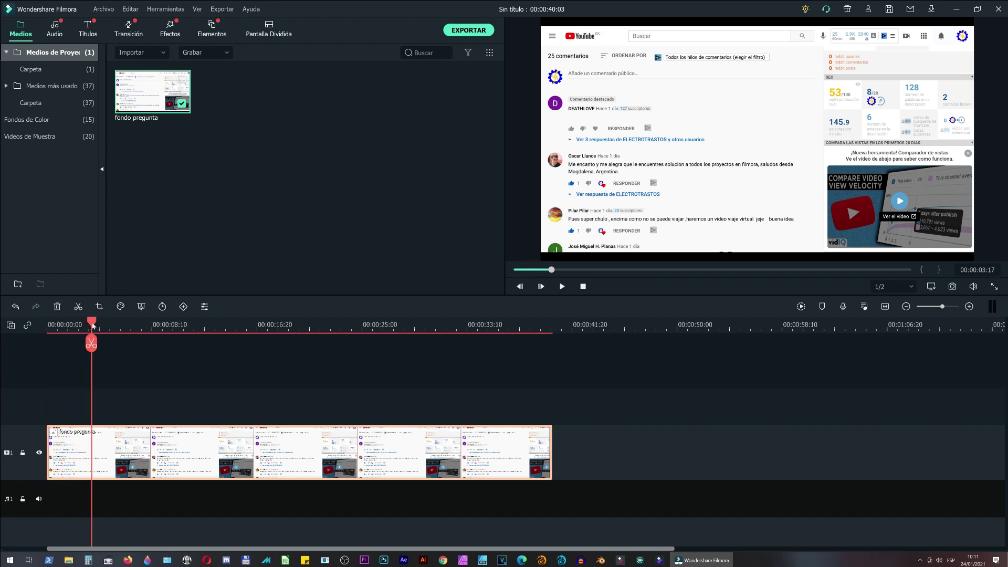
pyautogui.click(89, 29)
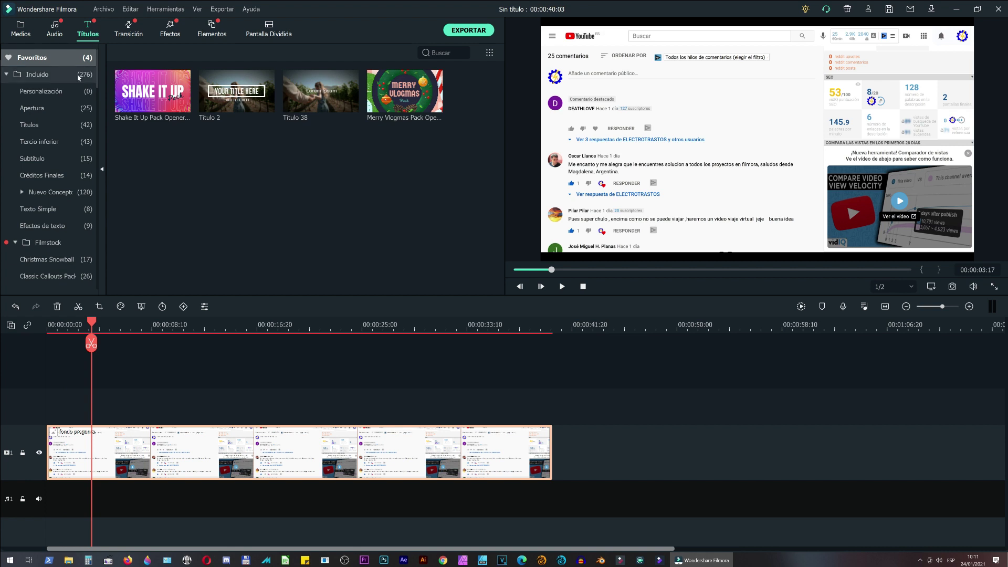
pyautogui.click(61, 124)
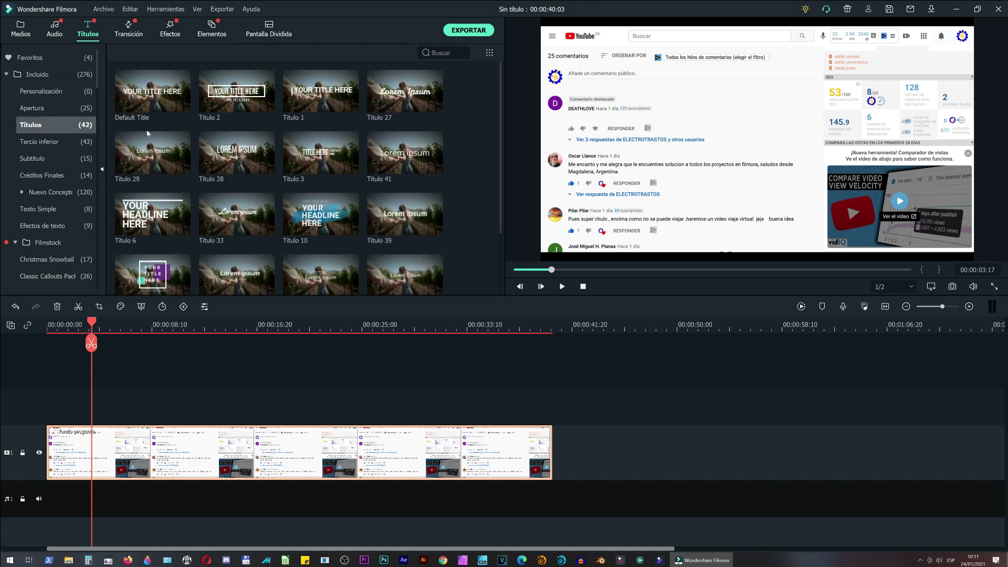
pyautogui.moveTo(153, 92); pyautogui.dragTo(92, 409)
pyautogui.moveTo(154, 405); pyautogui.dragTo(346, 413)
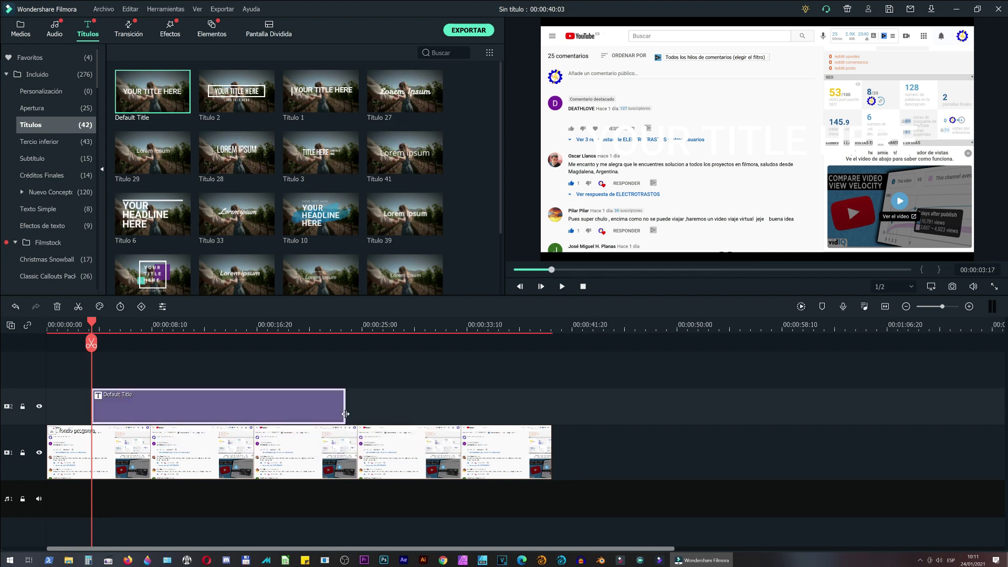
# Make the title's text black and replace its wording with "Como haces el efecto de escribir del 0:00 al 0:25 ?".
pyautogui.doubleClick(251, 402)
pyautogui.click(282, 205)
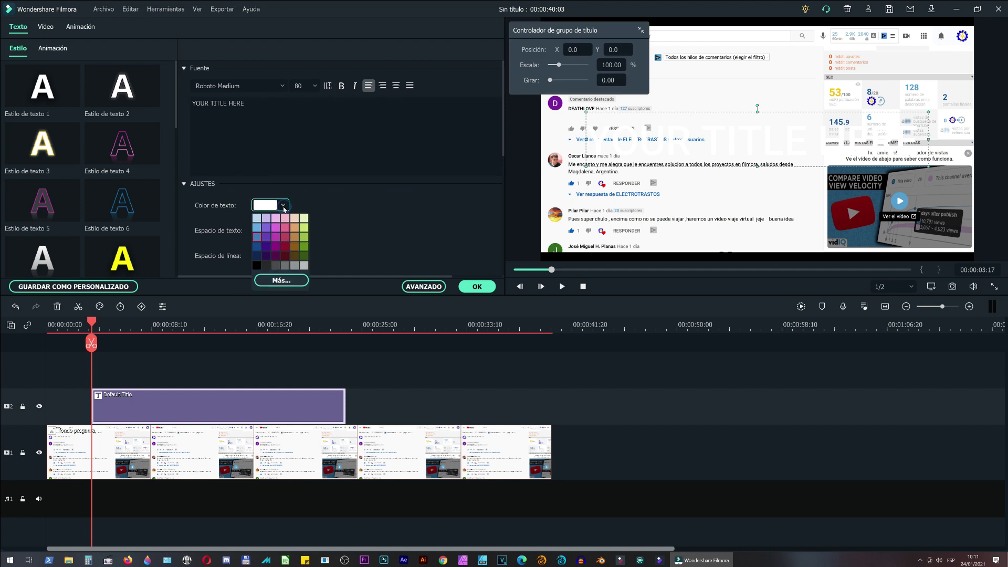
pyautogui.click(259, 273)
pyautogui.click(215, 104)
pyautogui.hotkey('ctrl', 'a')
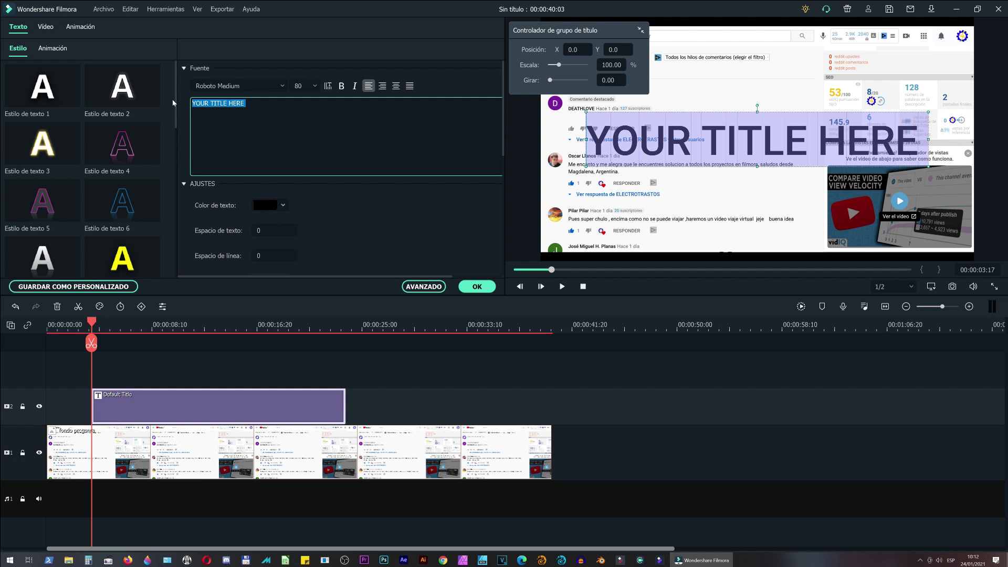
pyautogui.write('Como haces el efecto de escrib')
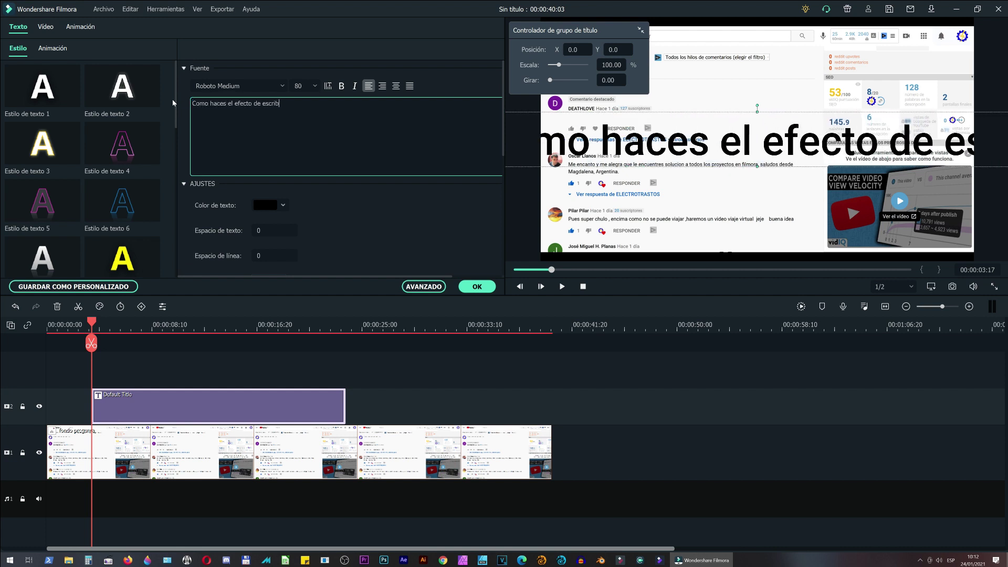
pyautogui.write('ir del 0:00 al 0:25 ?')
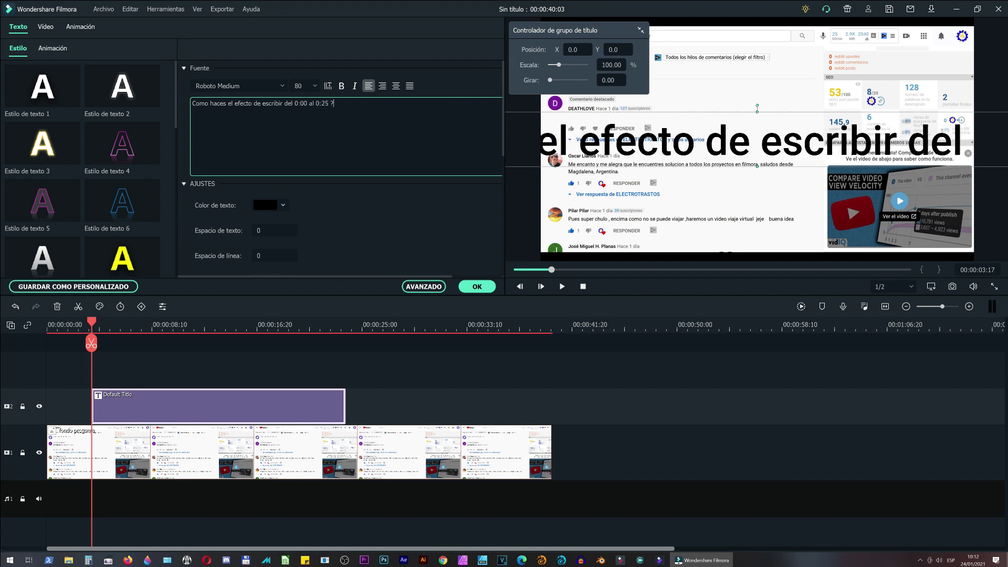
# Color the times "0:00" and "0:25" in the title text blue.
pyautogui.moveTo(307, 103); pyautogui.dragTo(294, 103)
pyautogui.click(283, 205)
pyautogui.click(260, 252)
pyautogui.moveTo(329, 104); pyautogui.dragTo(316, 103)
pyautogui.click(283, 205)
pyautogui.click(260, 245)
# Scale the title to 17.39 % and move it to X -400, Y 75 in the empty highlighted comment.
pyautogui.moveTo(562, 67); pyautogui.dragTo(550, 65)
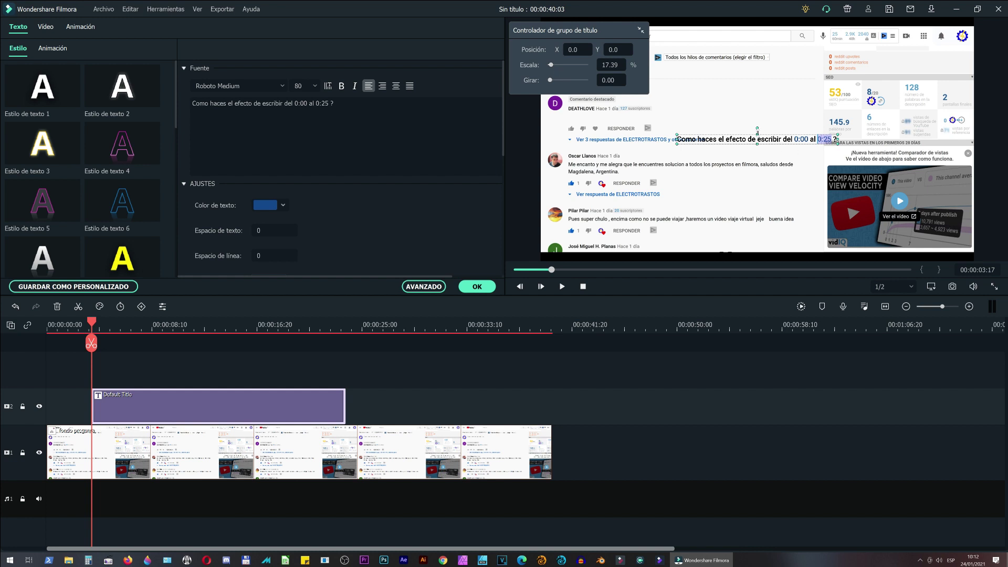
pyautogui.moveTo(758, 134); pyautogui.dragTo(651, 114)
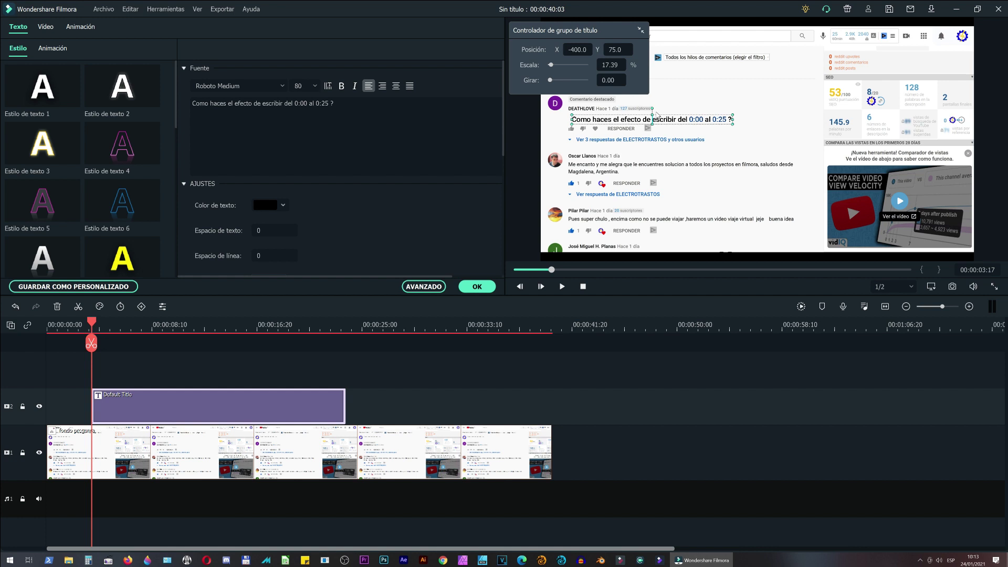
# Apply the Mecanografía animation to the title in the advanced text editor, with its typing phase cut to about 10 frames.
pyautogui.click(431, 286)
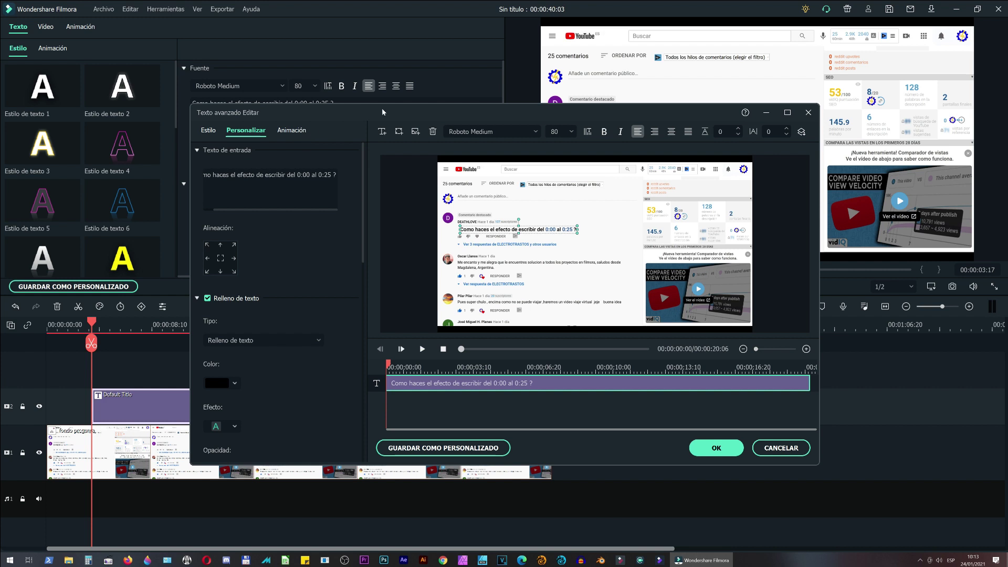
pyautogui.click(292, 131)
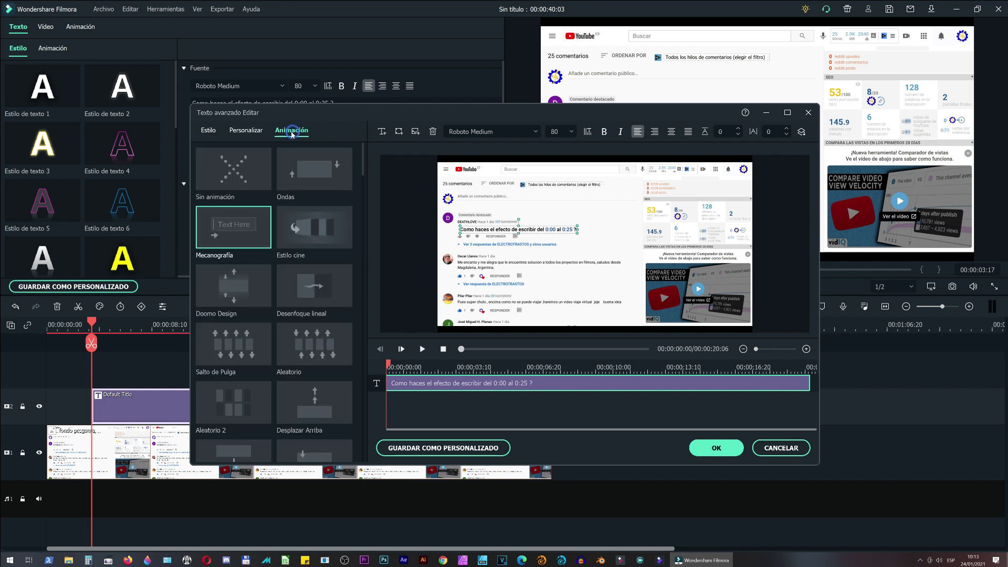
pyautogui.doubleClick(240, 243)
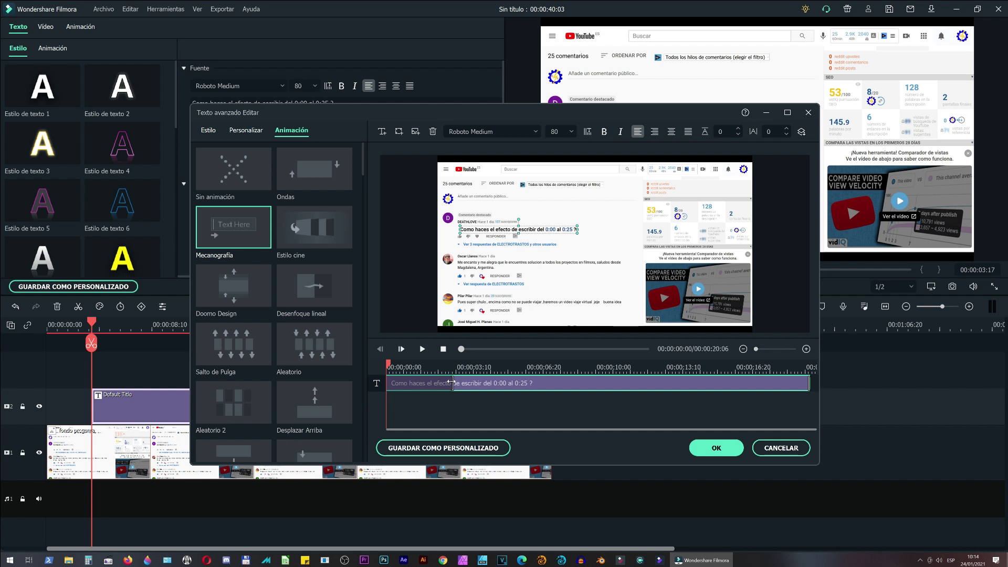
pyautogui.moveTo(452, 381); pyautogui.dragTo(391, 383)
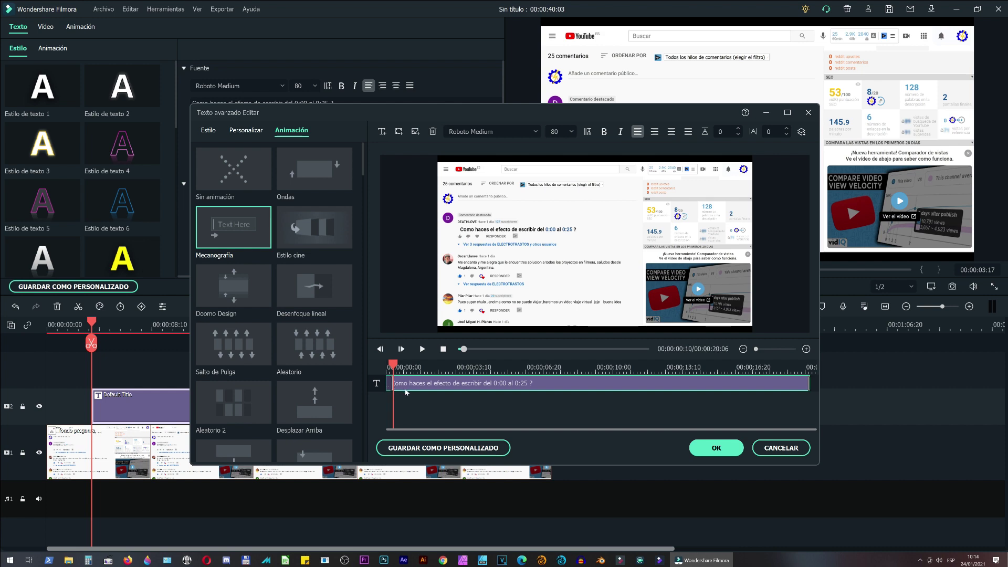
pyautogui.click(716, 448)
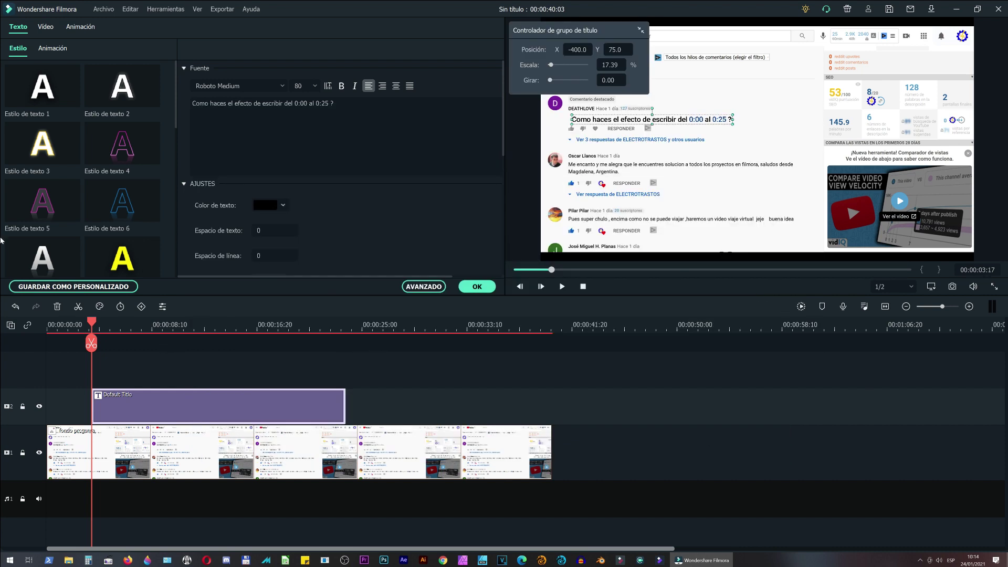
# Render the timeline preview and play back the fast typing animation.
pyautogui.click(802, 307)
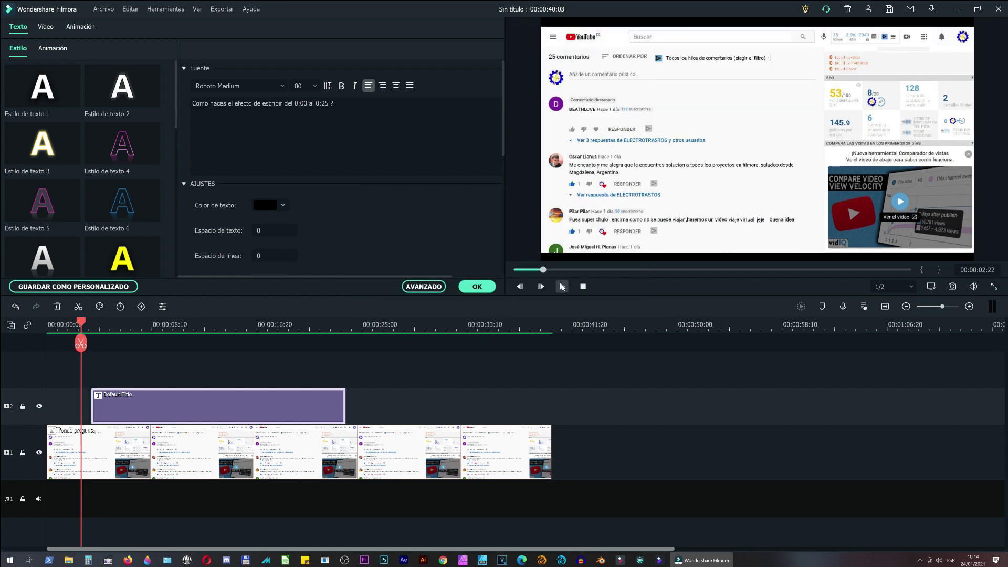
pyautogui.click(561, 286)
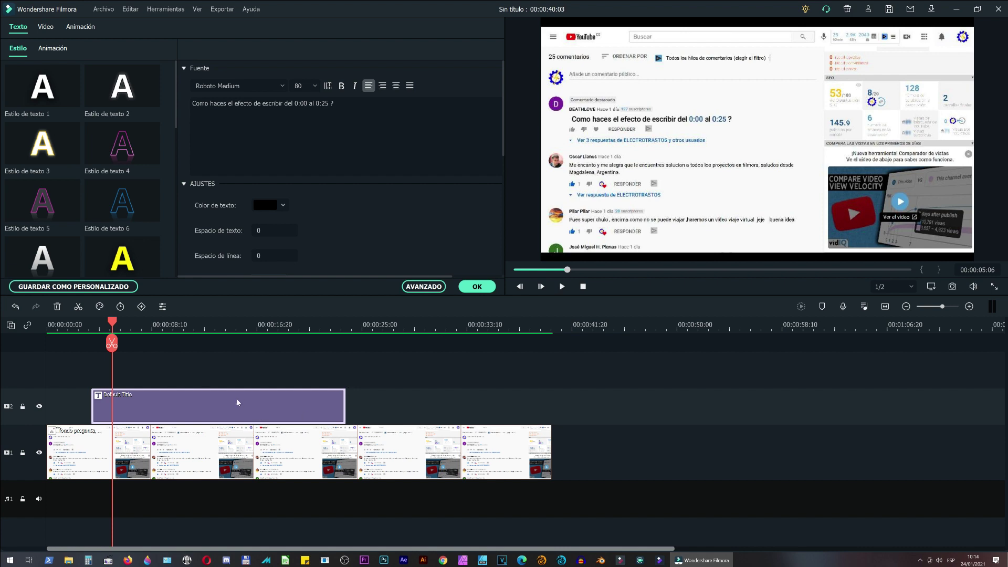
# Lengthen the title animation's typing phase to 00:00:07:08 in the advanced text editor.
pyautogui.click(423, 286)
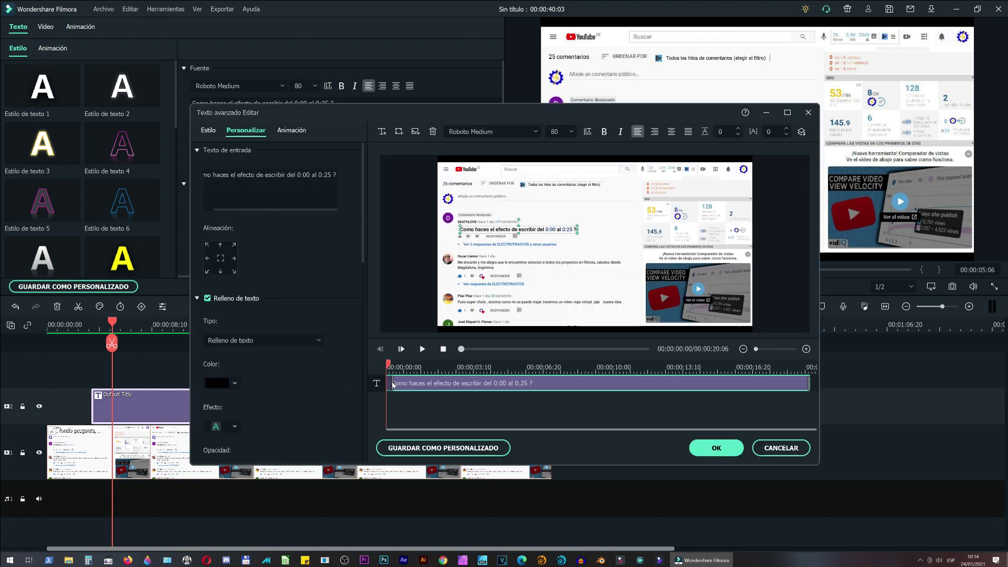
pyautogui.moveTo(389, 379); pyautogui.dragTo(537, 374)
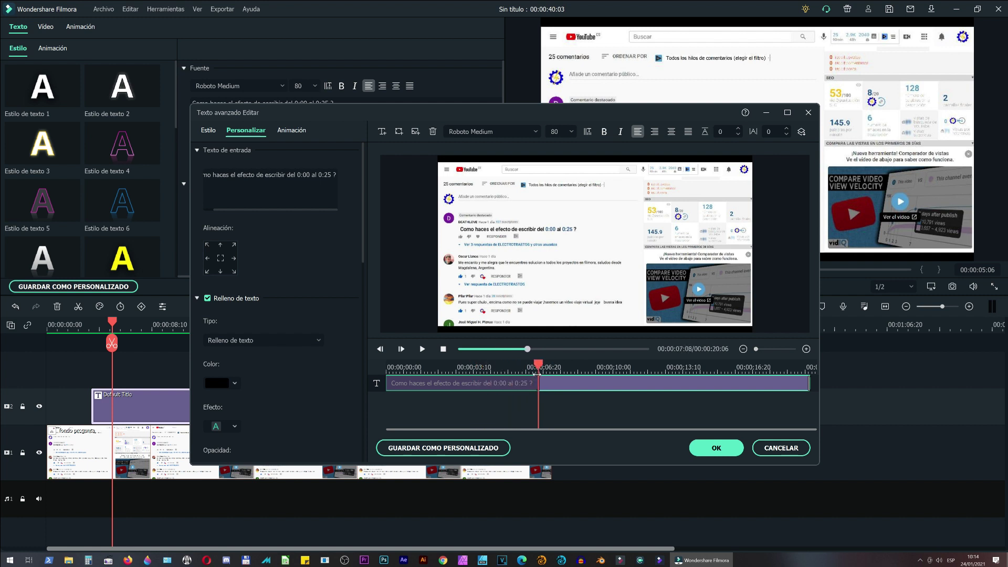
pyautogui.click(716, 447)
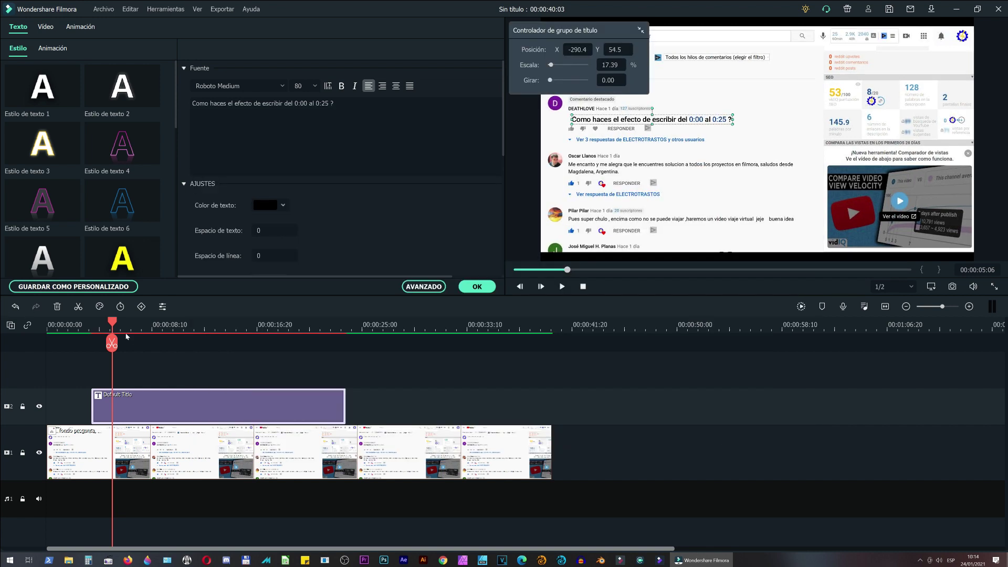
# Play back the slower typing animation from just before the title, and accept the title edits.
pyautogui.moveTo(114, 323); pyautogui.dragTo(86, 328)
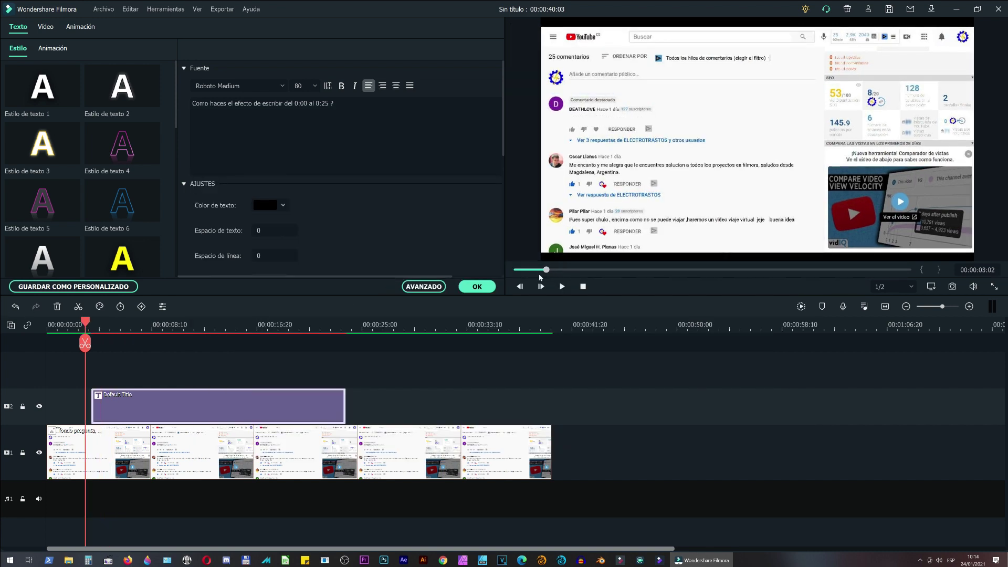
pyautogui.click(562, 286)
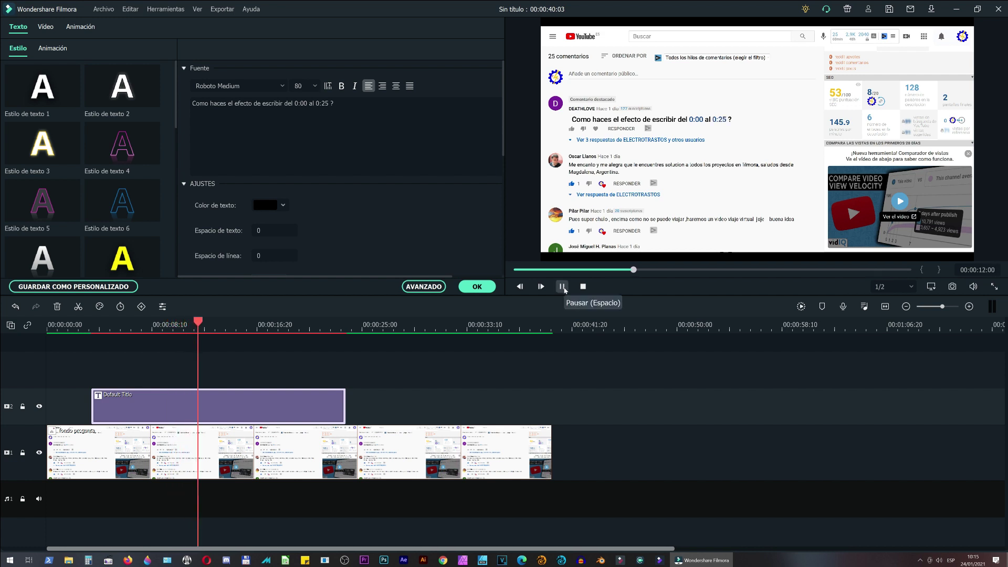
pyautogui.click(563, 286)
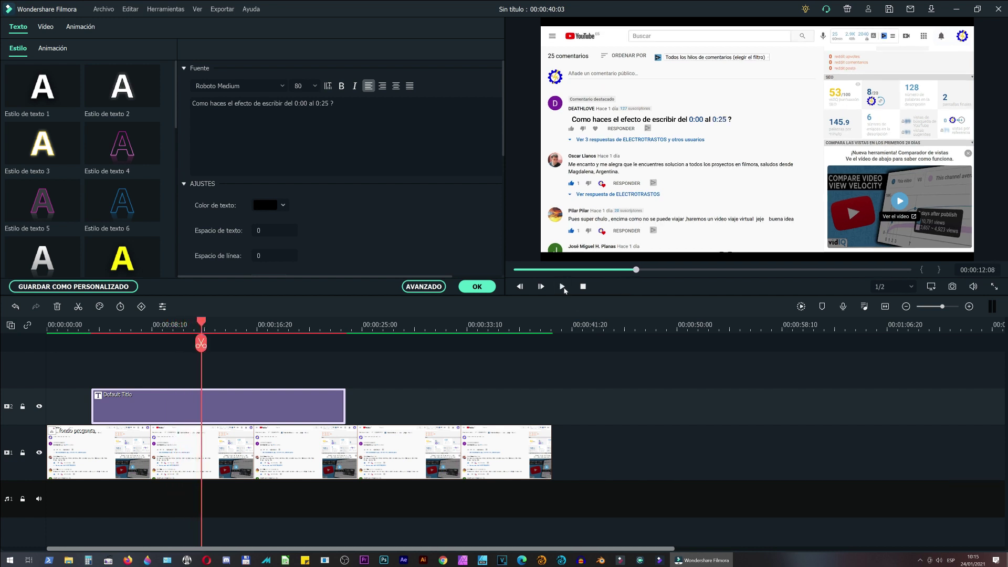
pyautogui.click(477, 286)
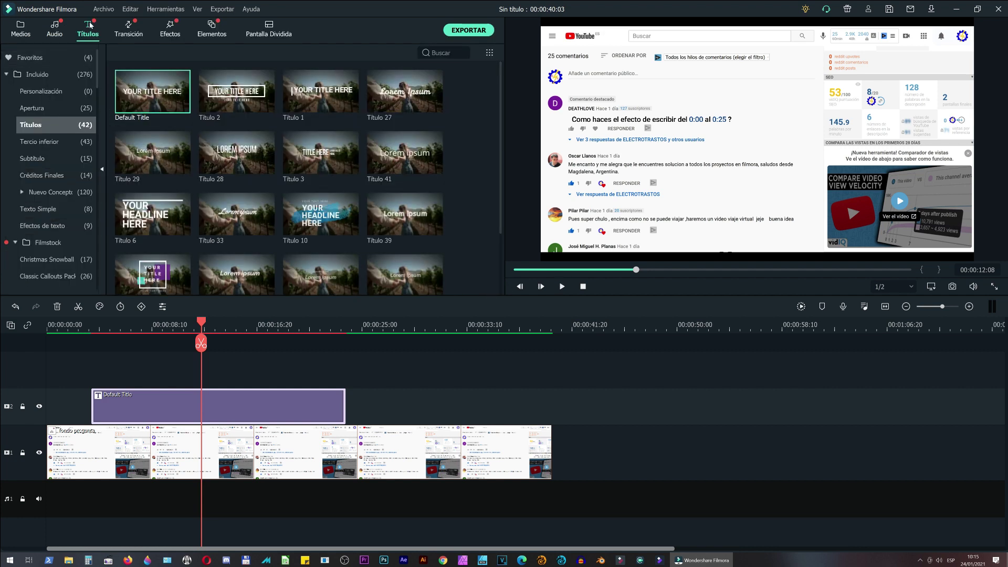
# Add the "maquina de escribir" sound from the most-used media to audio track 1, aligned with the title's start.
pyautogui.click(20, 29)
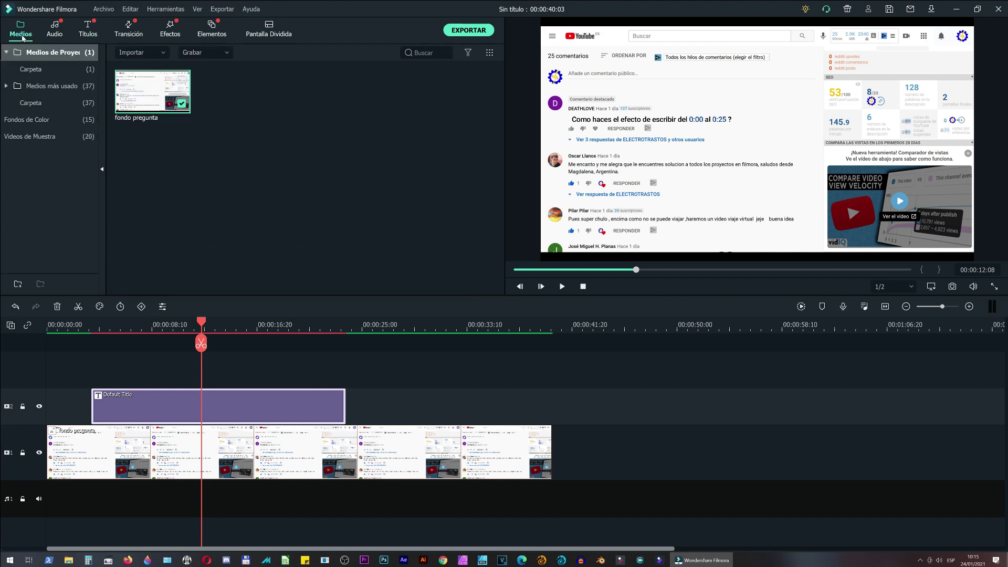
pyautogui.click(52, 89)
pyautogui.scroll(-10, 315, 174)
pyautogui.scroll(10, 315, 173)
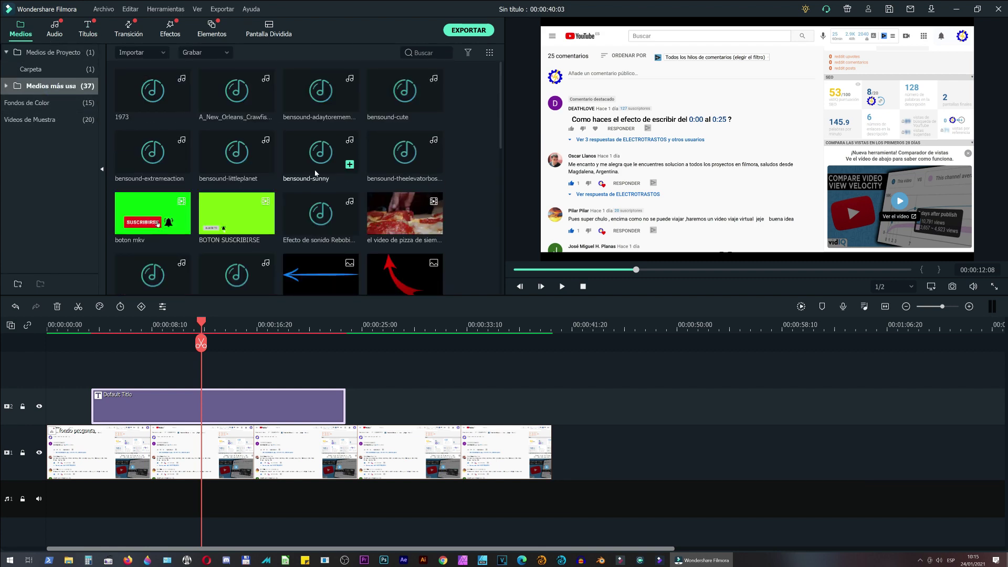
pyautogui.scroll(-10, 330, 168)
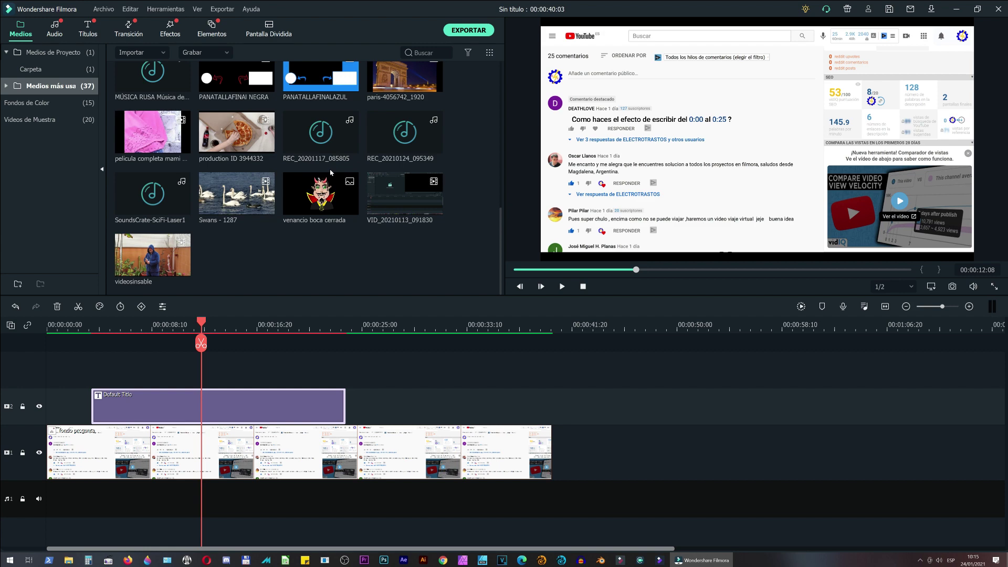
pyautogui.scroll(10, 329, 169)
pyautogui.scroll(-3, 329, 170)
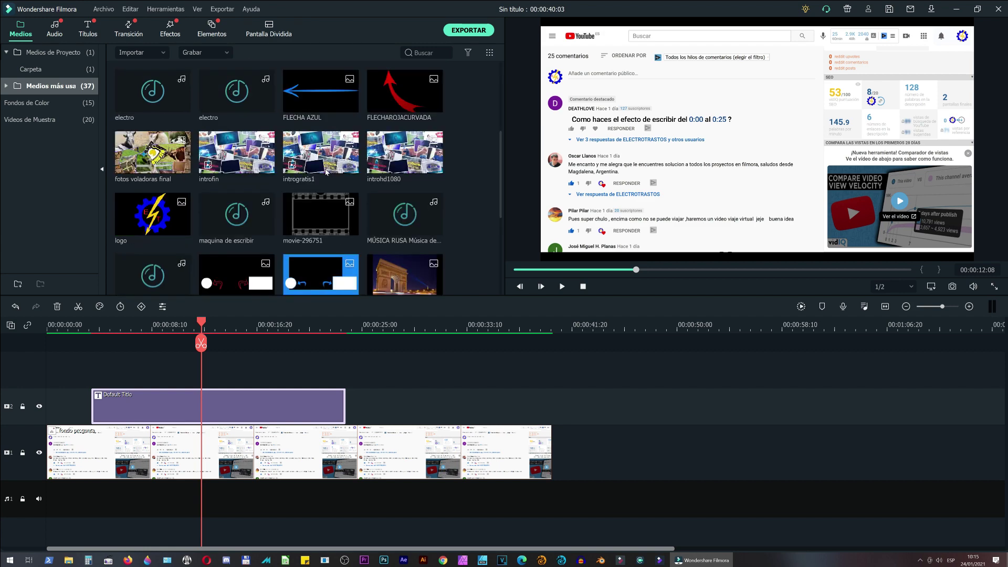
pyautogui.moveTo(245, 252); pyautogui.dragTo(96, 489)
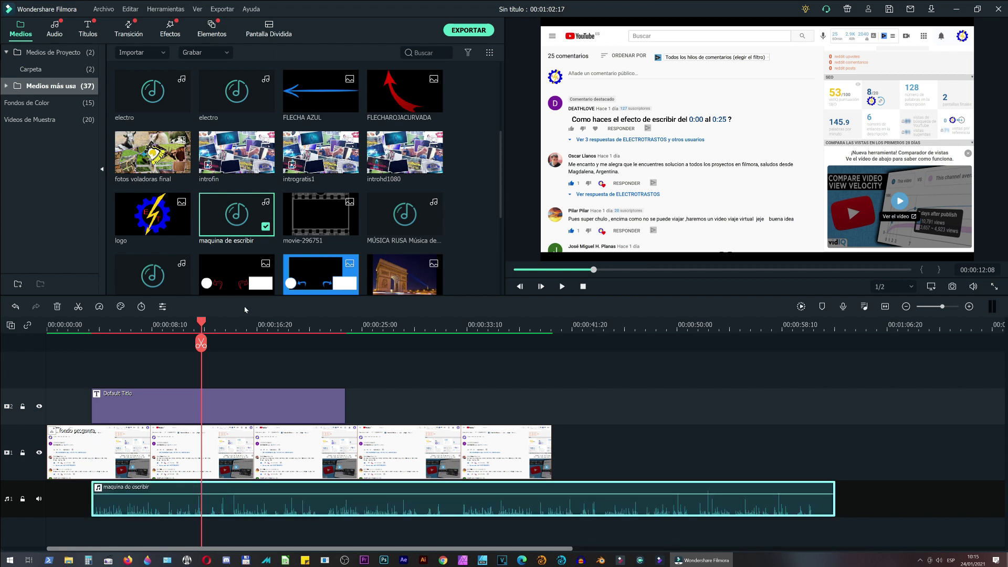
# Split the typewriter sound at 00:00:10:27 and delete the part after the cut.
pyautogui.moveTo(202, 322)
pyautogui.mouseDown()
pyautogui.moveTo(168, 326)
pyautogui.moveTo(185, 326)
pyautogui.mouseUp()
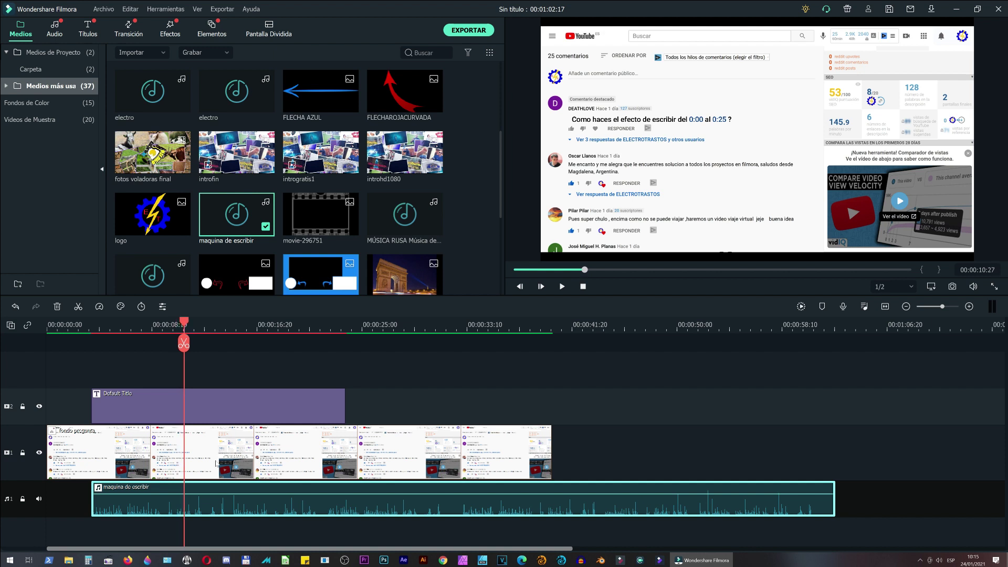
pyautogui.click(184, 344)
pyautogui.press('Delete')
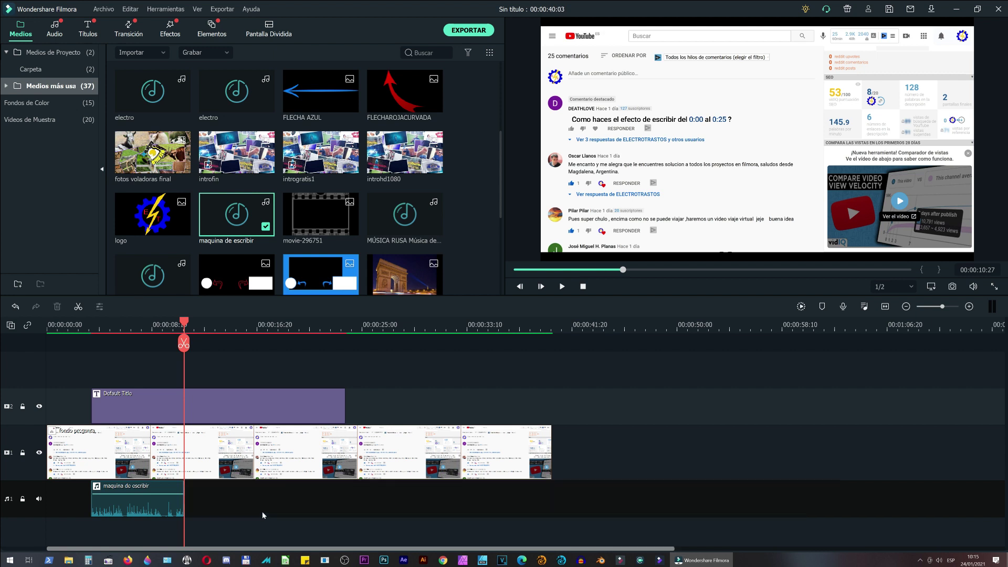
# Play back the typing title with its typewriter sound from just before the title starts.
pyautogui.moveTo(184, 321); pyautogui.dragTo(80, 330)
pyautogui.click(563, 287)
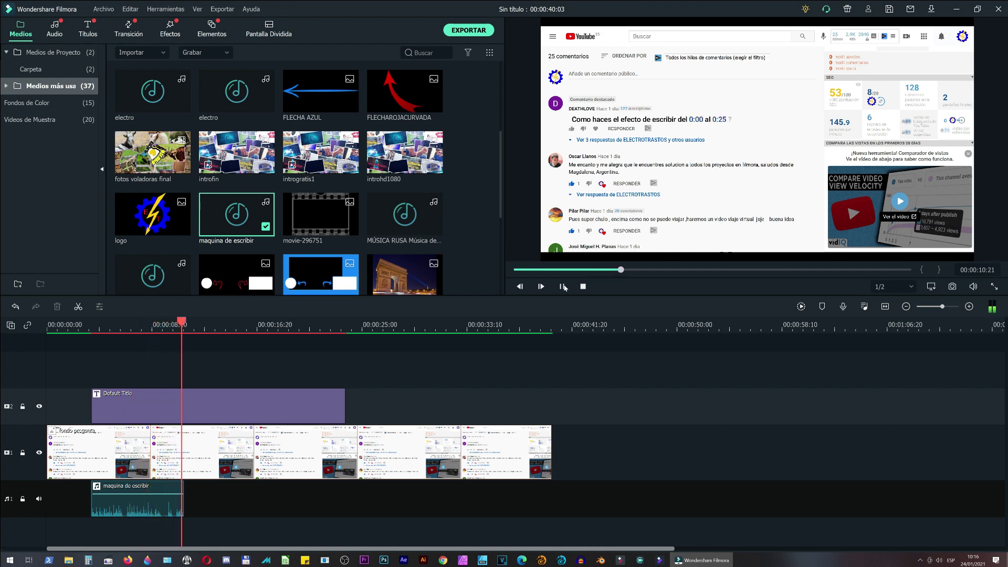
pyautogui.click(563, 286)
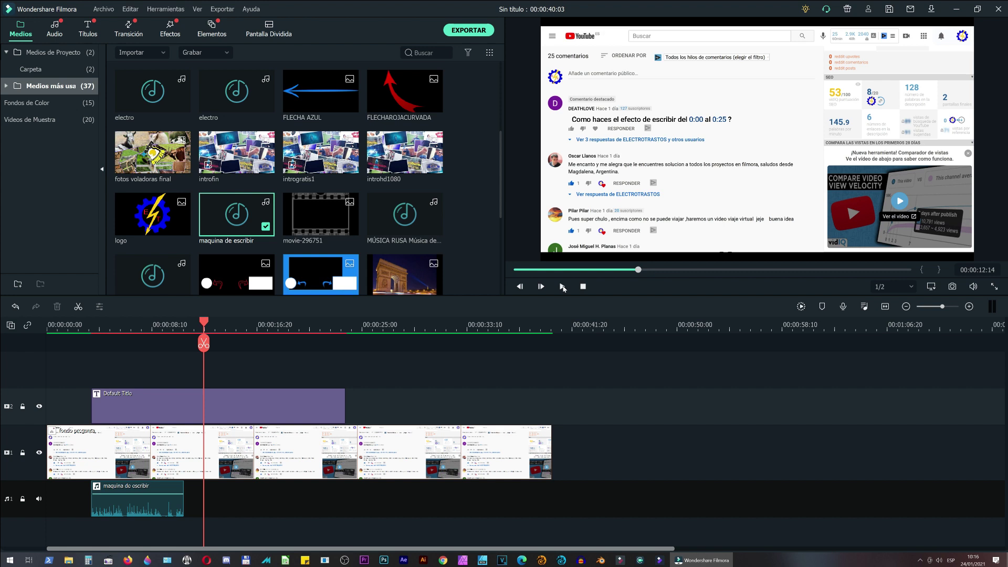